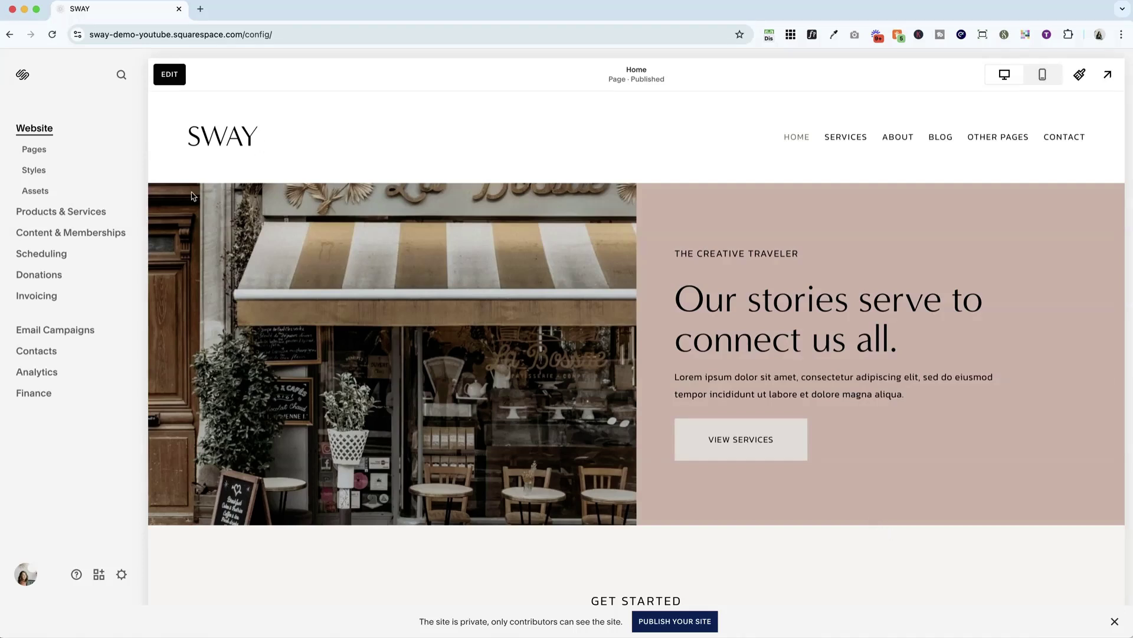
Step: Preview the About page and check its settings show the URL slug /about
left_click(32, 150)
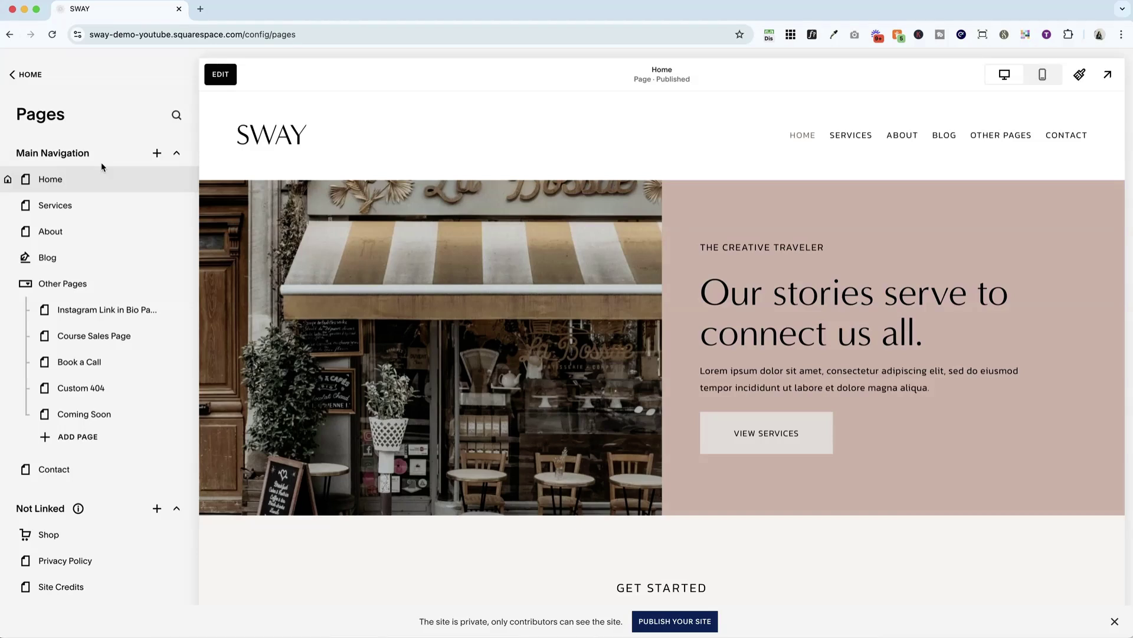
left_click(70, 231)
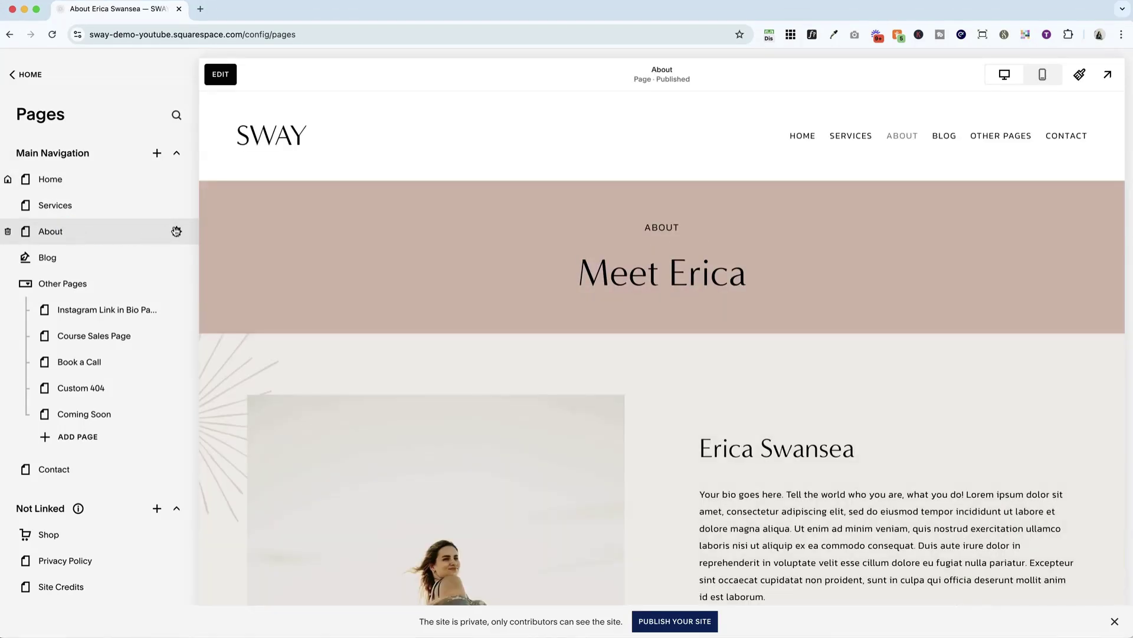
left_click(176, 232)
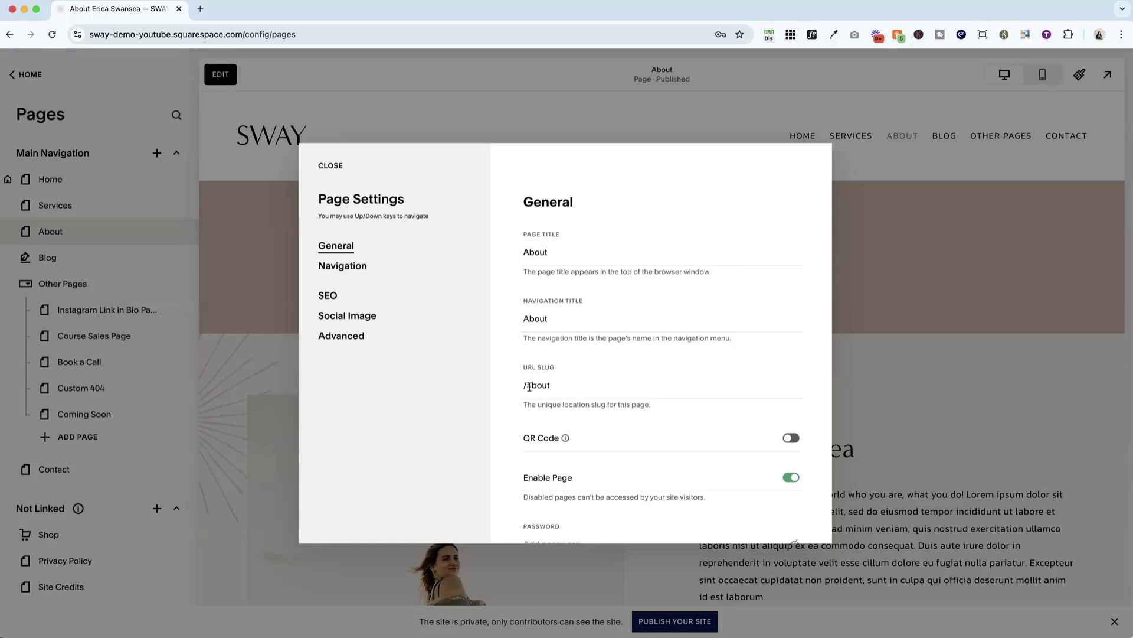
left_click(331, 167)
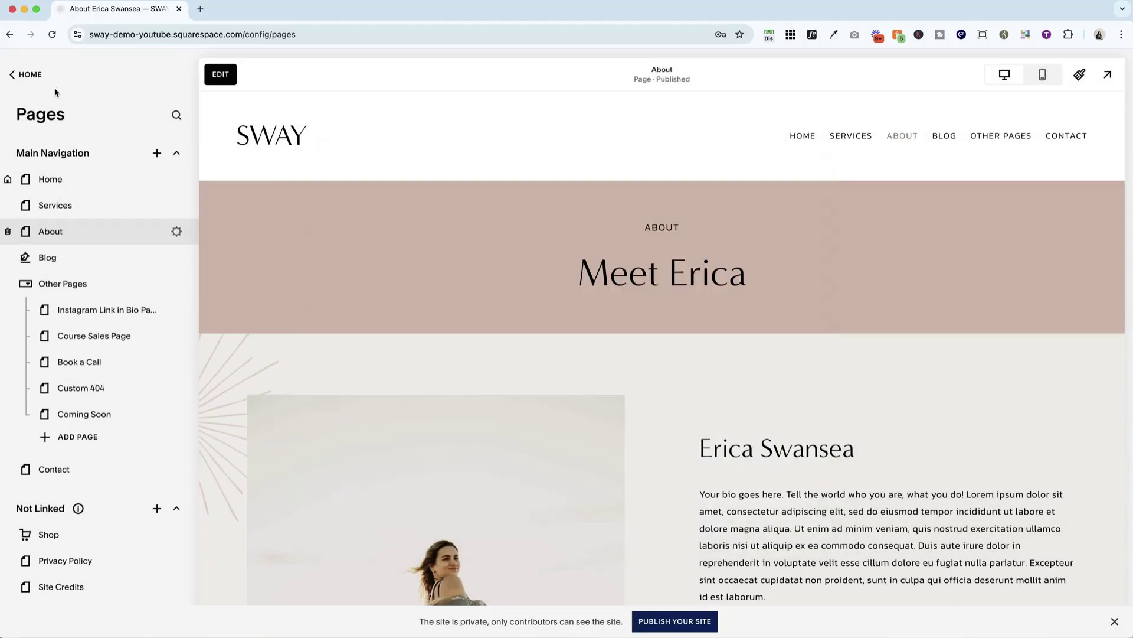
Step: Locate URL Mappings under Settings > Developer Tools, then close Settings
left_click(26, 74)
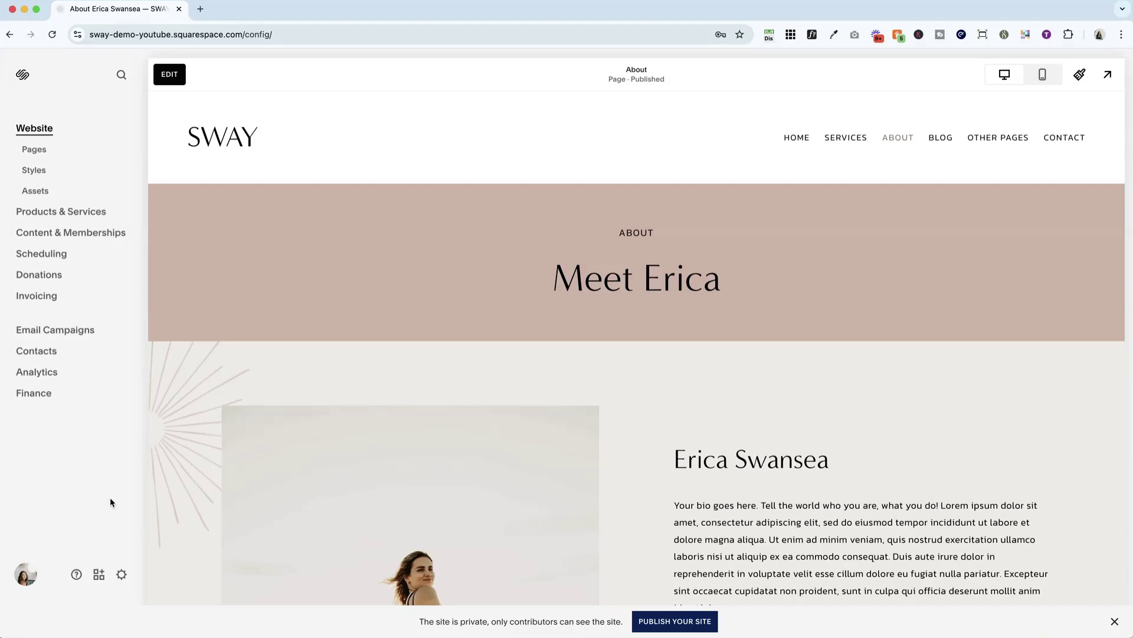
left_click(121, 576)
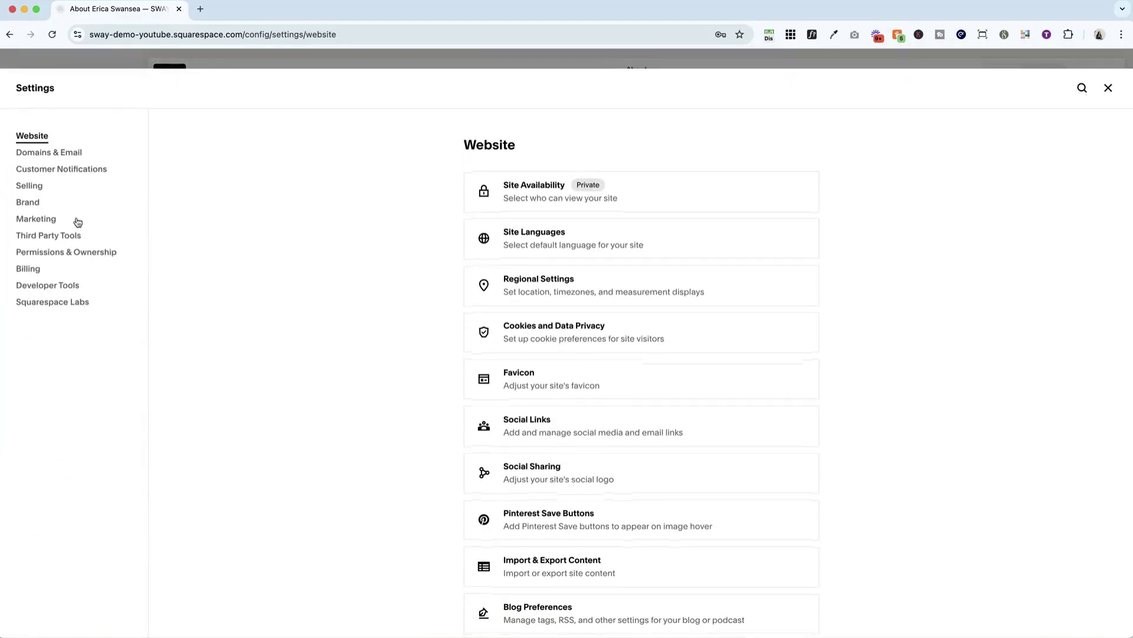
left_click(48, 284)
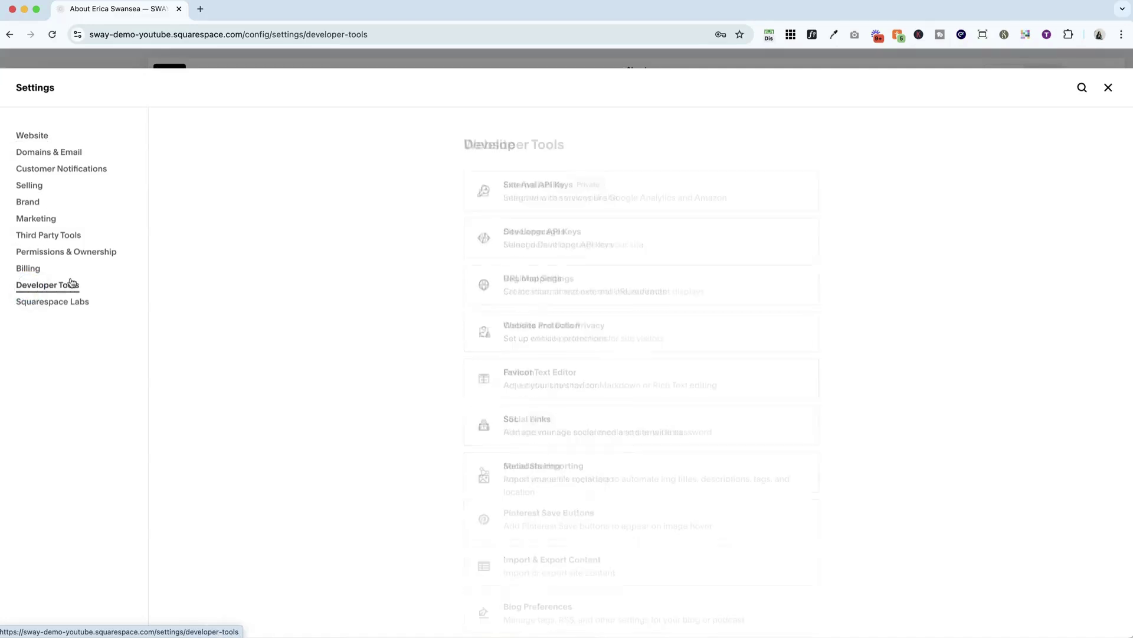
left_click(514, 279)
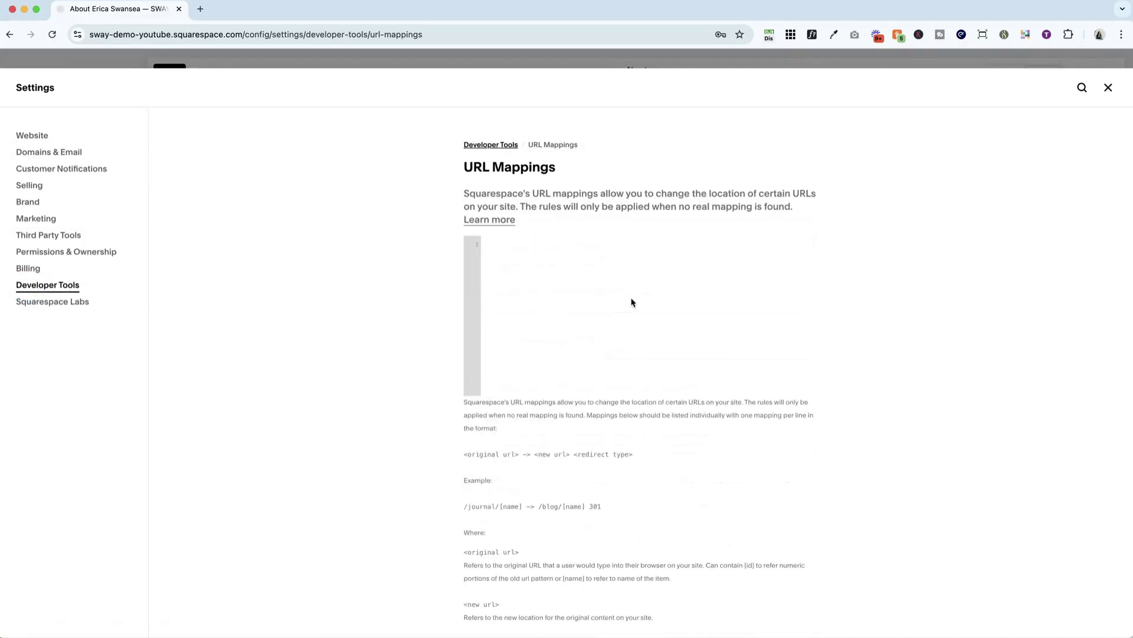
left_click(1108, 87)
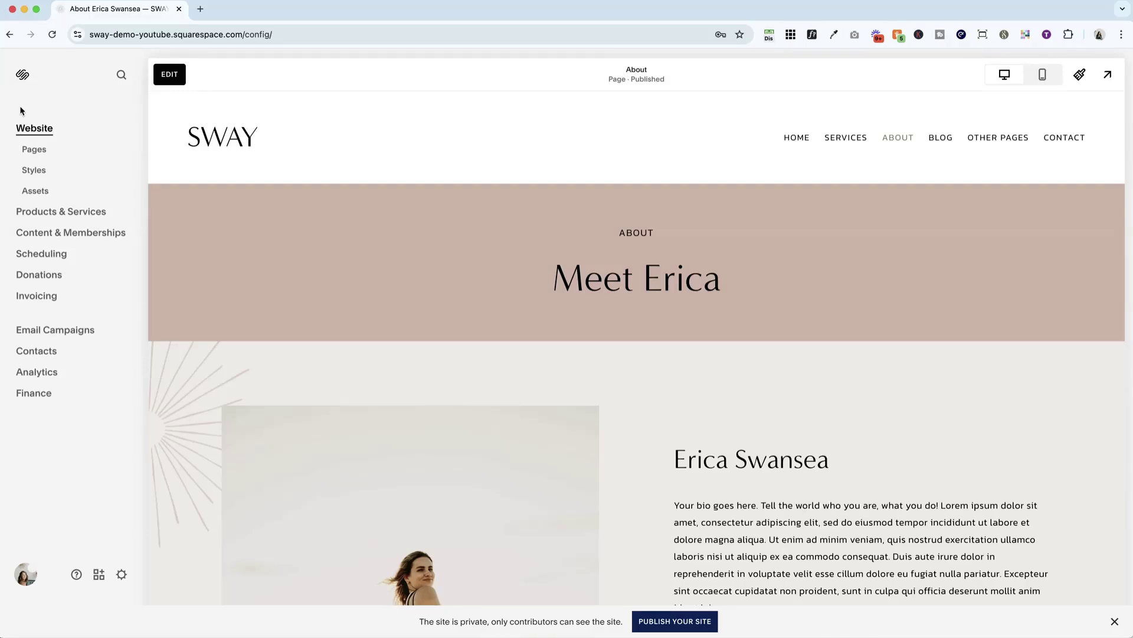
Step: Search 'url' to reach URL Mappings and read the example redirect line below the editor
key("slash")
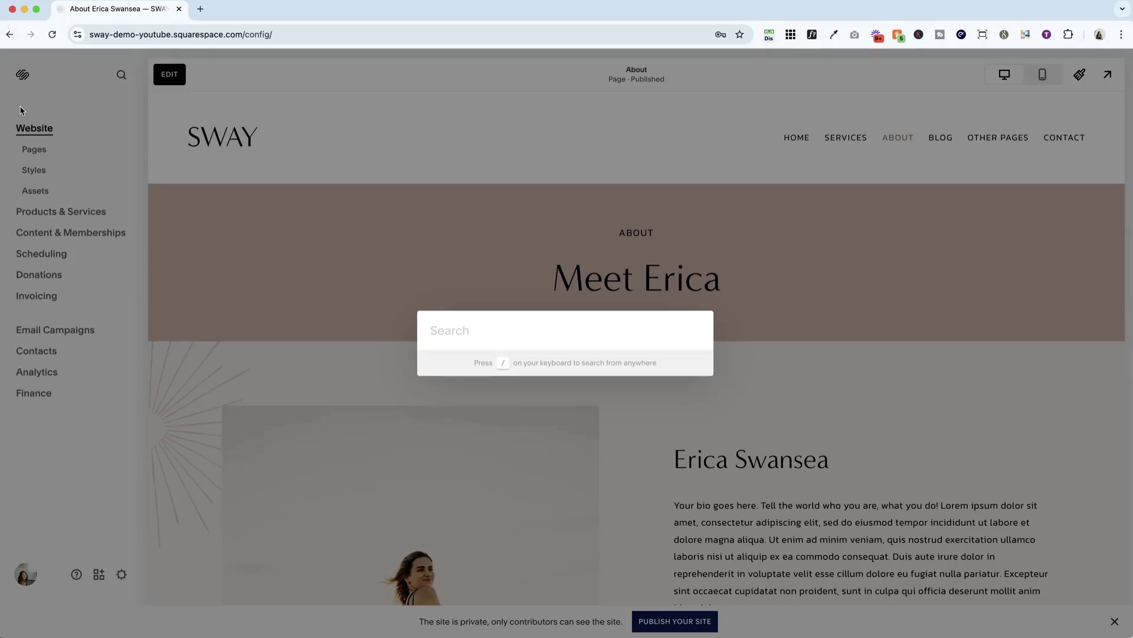
type("url")
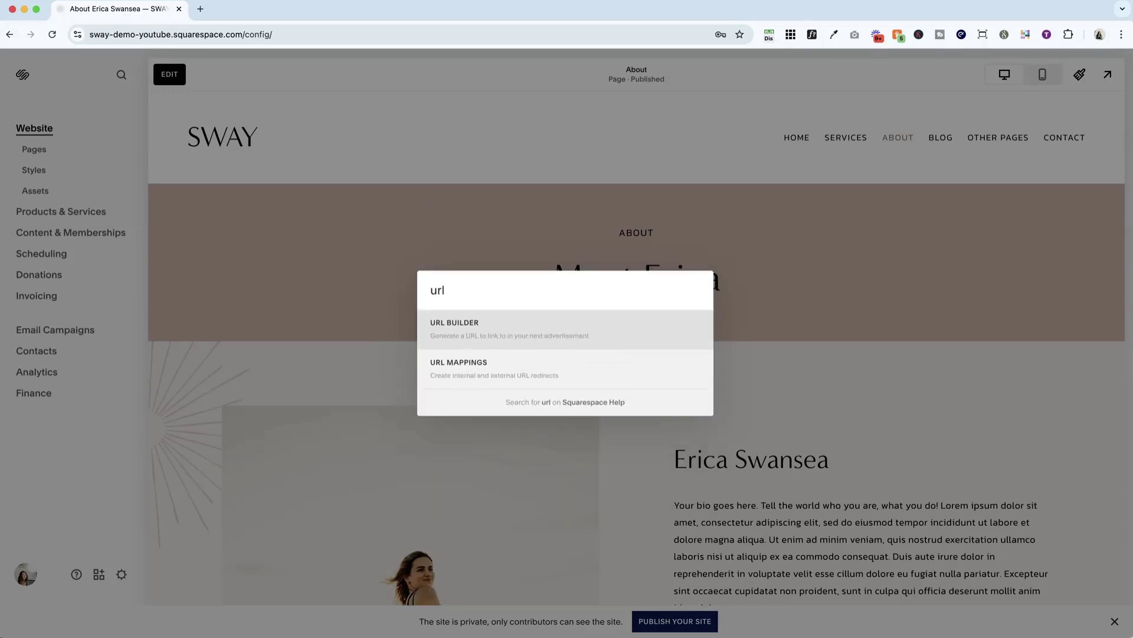
left_click(489, 376)
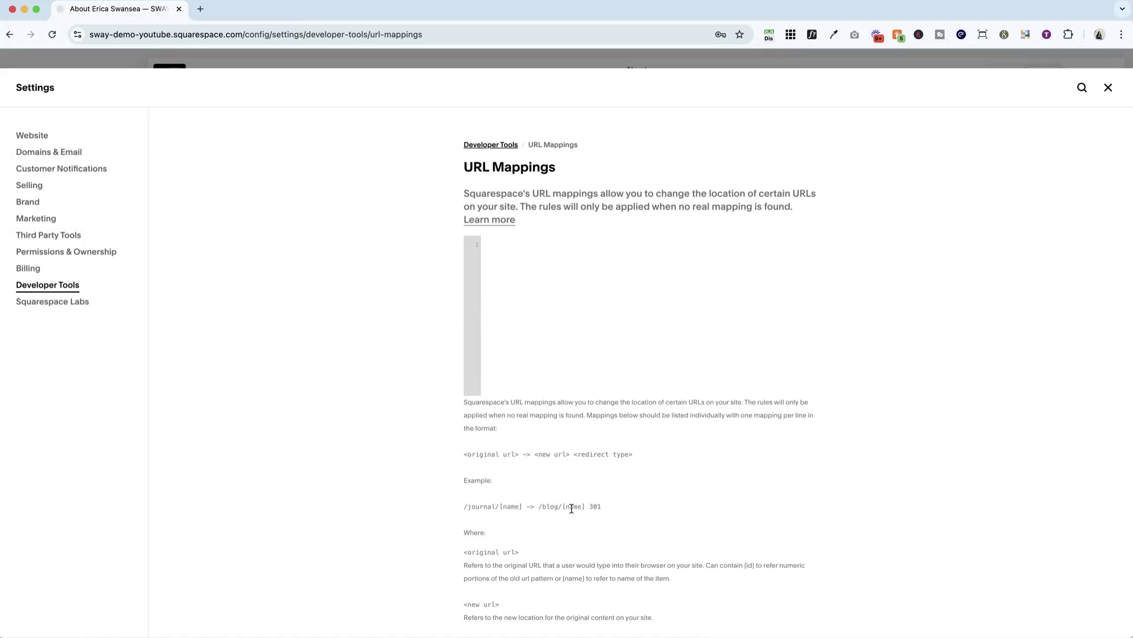
left_click_drag(462, 506, 623, 512)
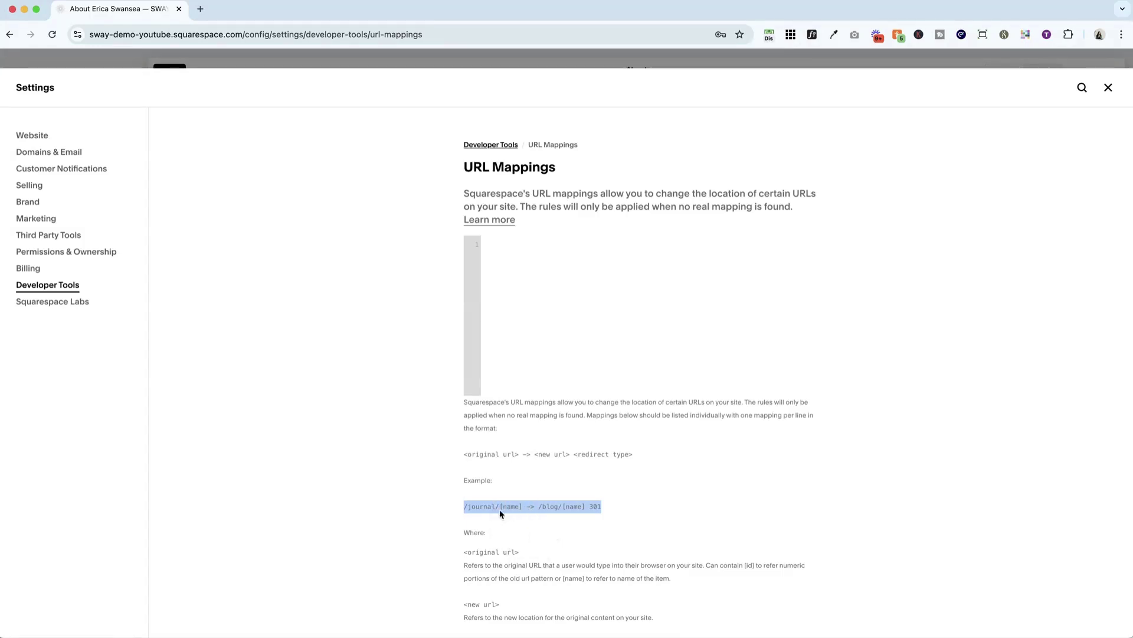
scroll(501, 513, "down", 3)
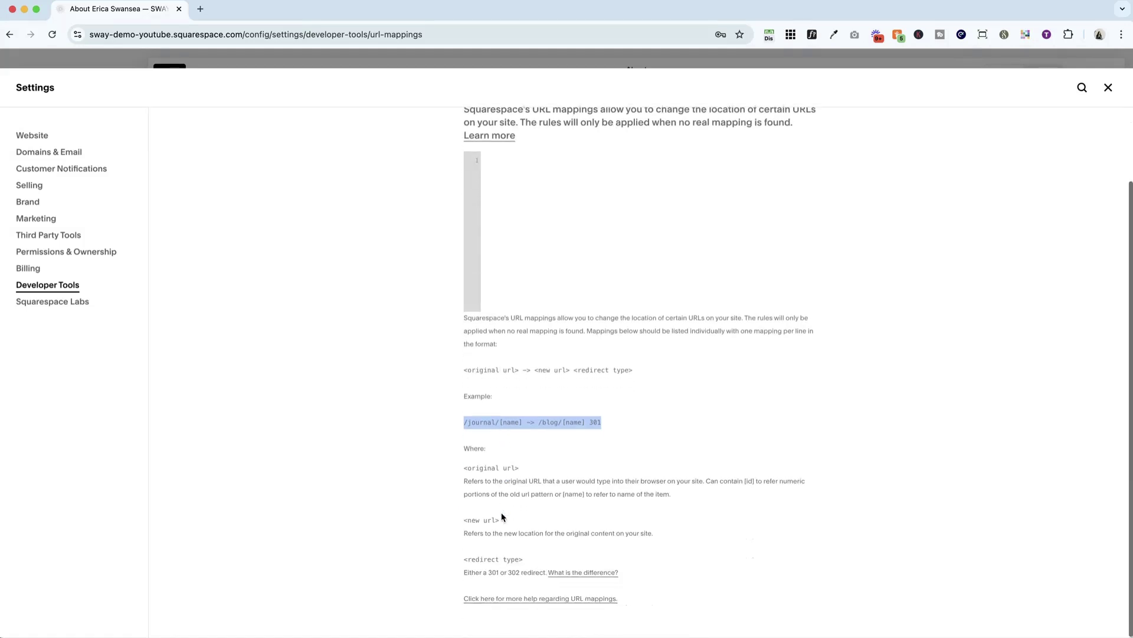
scroll(502, 517, "up", 3)
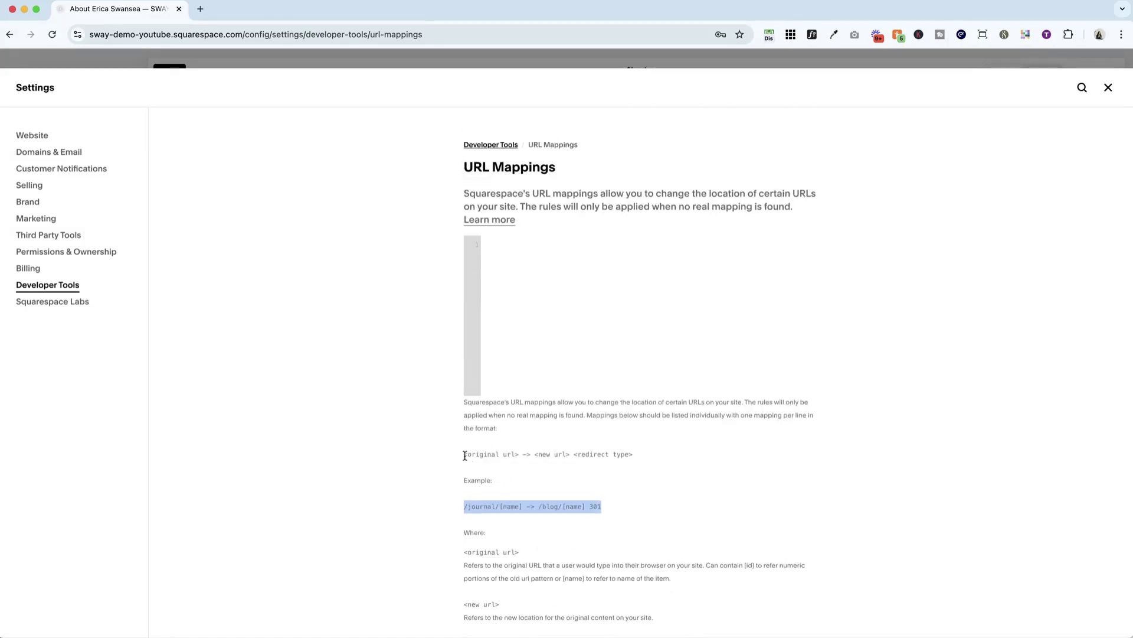
Step: Enter '/about-us -> /about 301' on line 1 of the URL Mappings editor
left_click(539, 247)
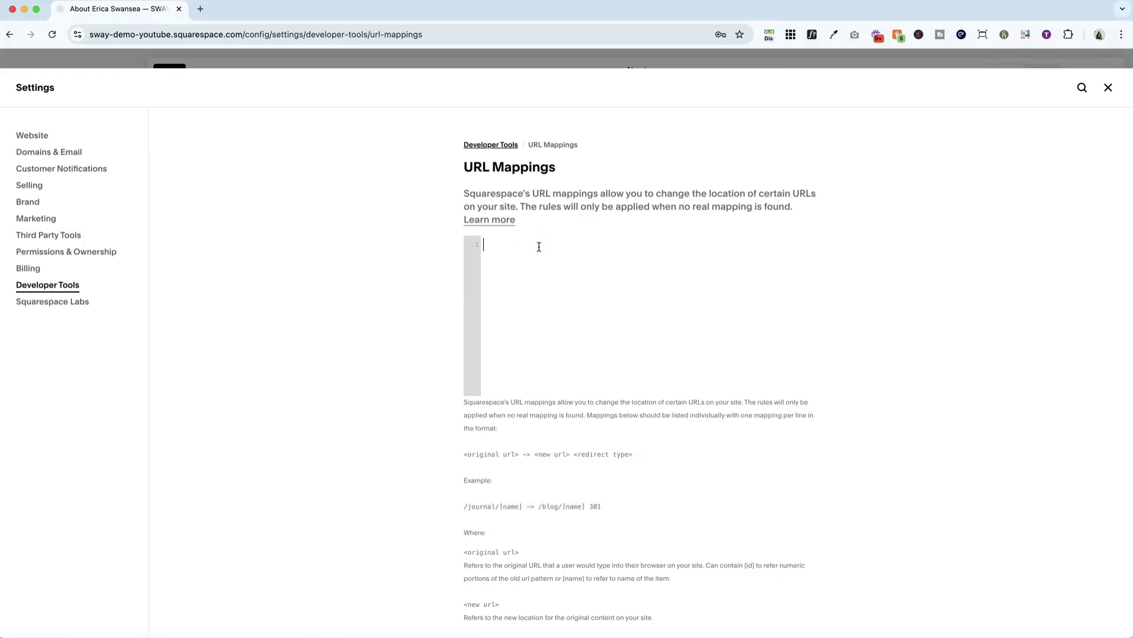
type("/")
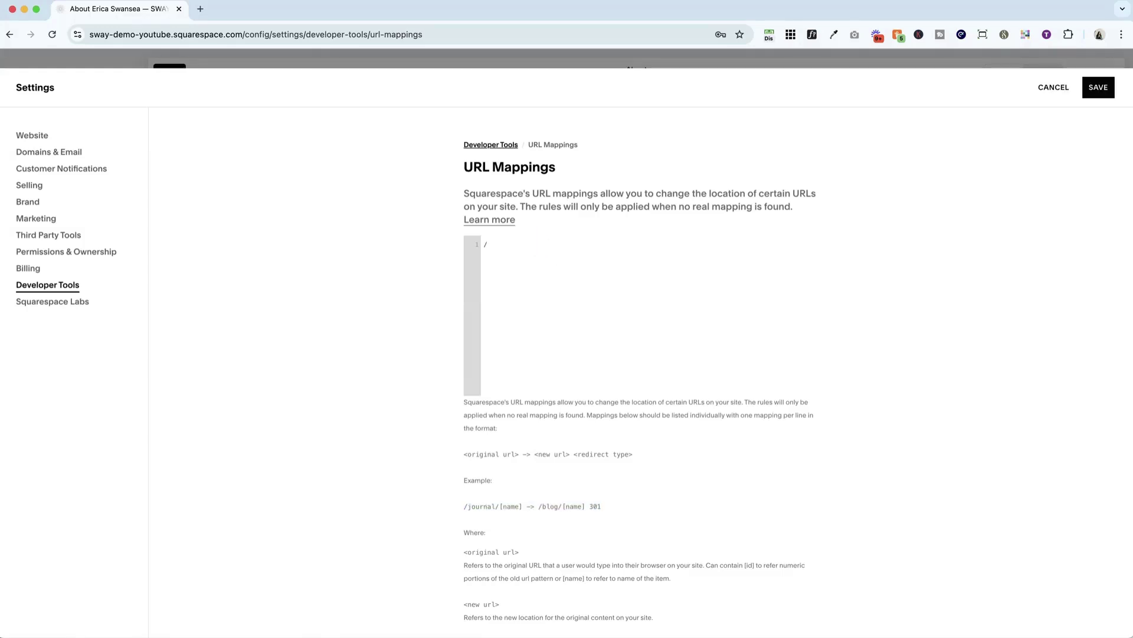
type("about-us ->")
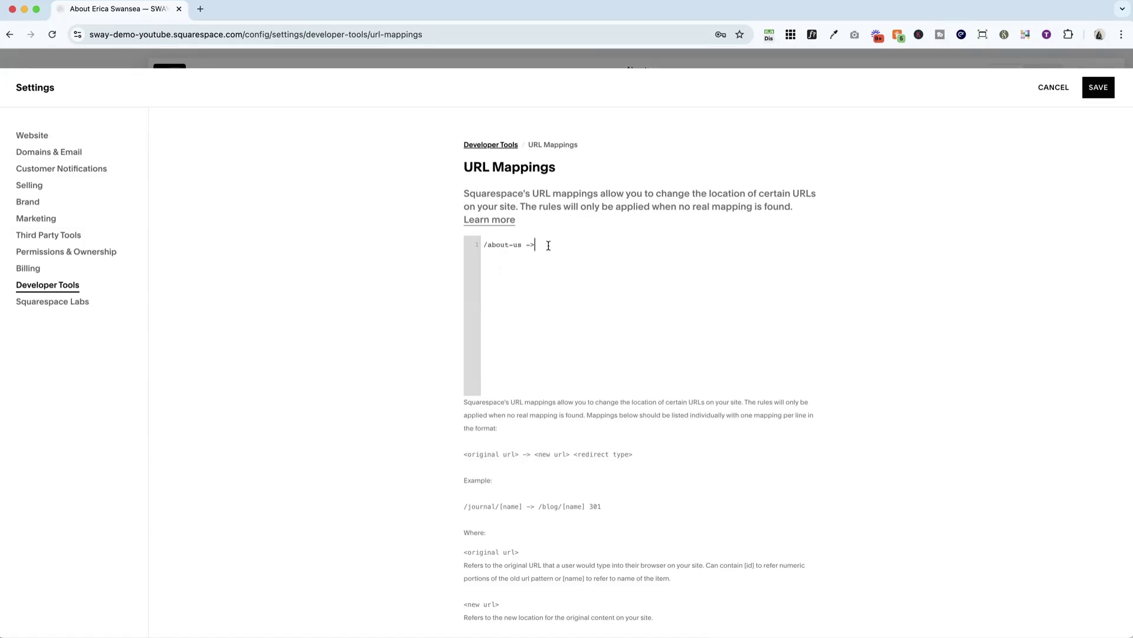
type(" /about")
type("301")
left_click_drag(522, 245, 483, 245)
triple_click(504, 244)
left_click(526, 245)
Step: Discard the unsaved mapping and open Domains under Domains & Email settings
left_click(26, 152)
left_click(636, 366)
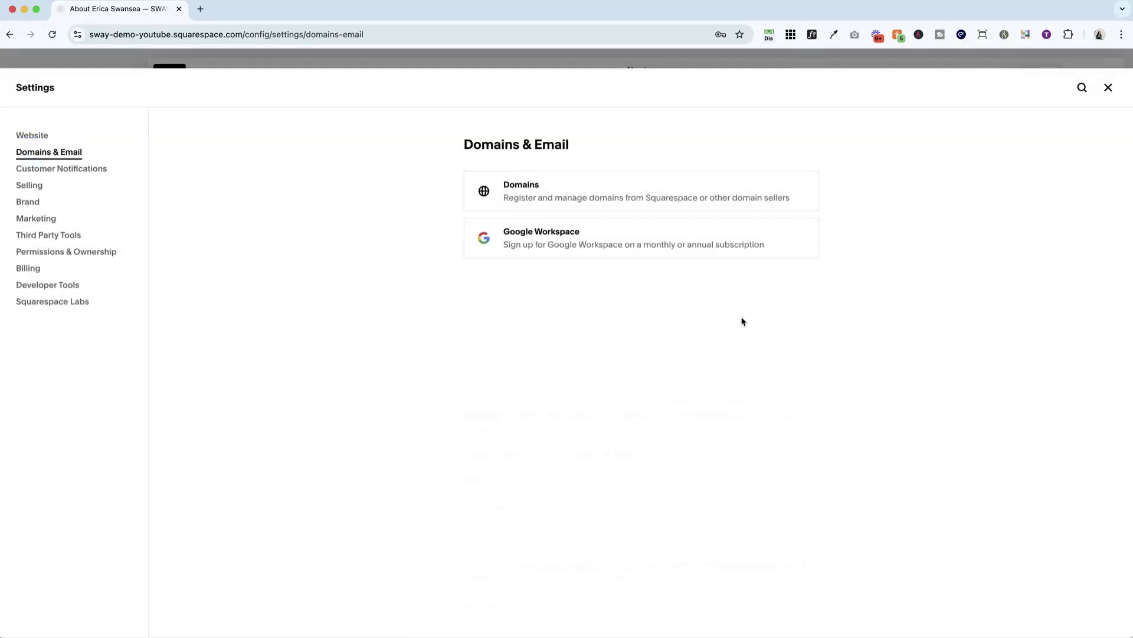
left_click(569, 189)
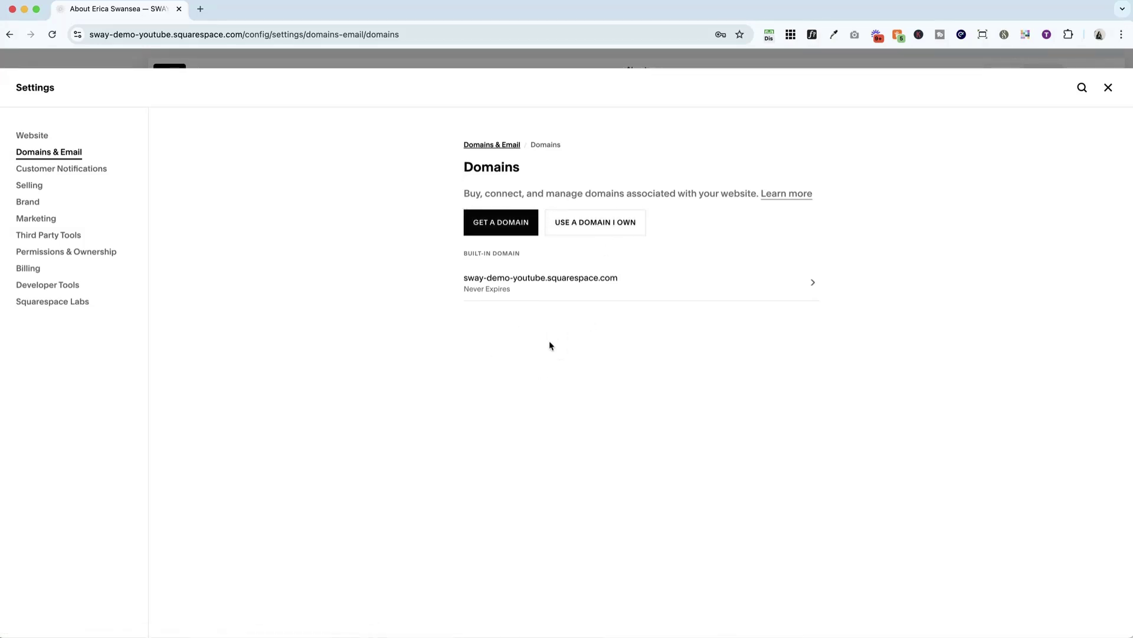
Step: Open a new tab for the 'How to Redirect a Page URL in Squarespace' tutorial
left_click(200, 9)
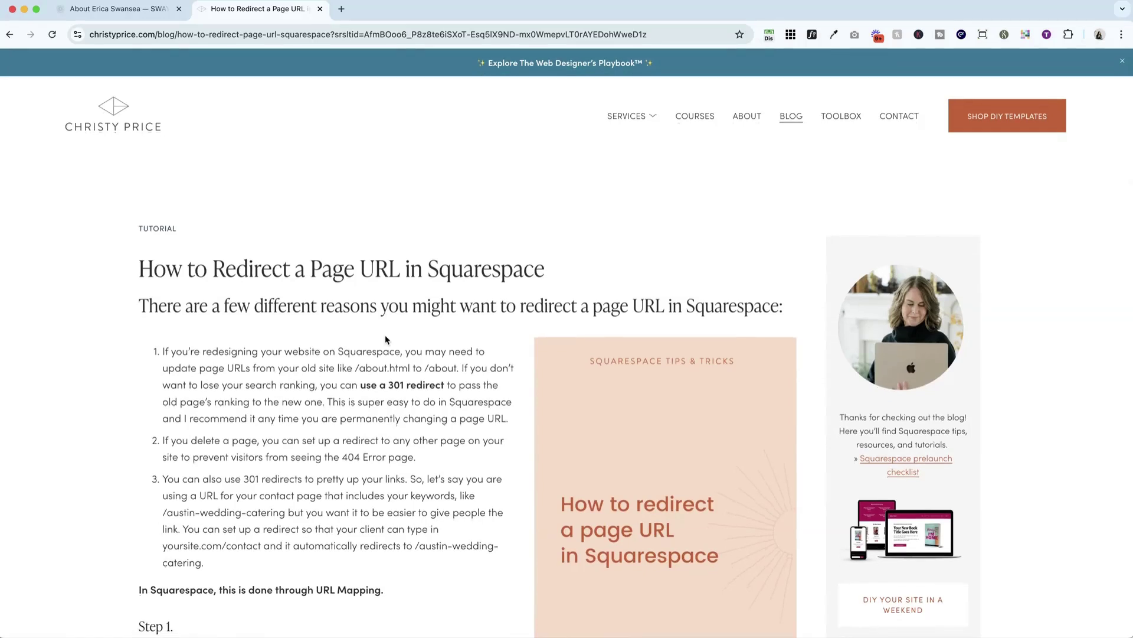
scroll(385, 340, "down", 7)
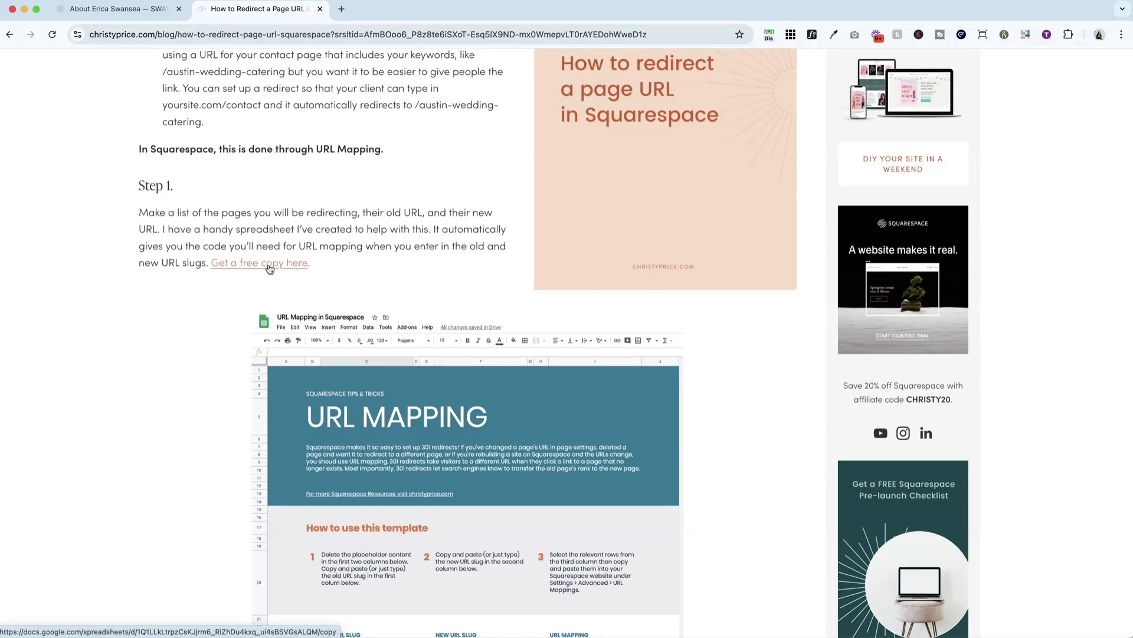
scroll(472, 282, "down", 10)
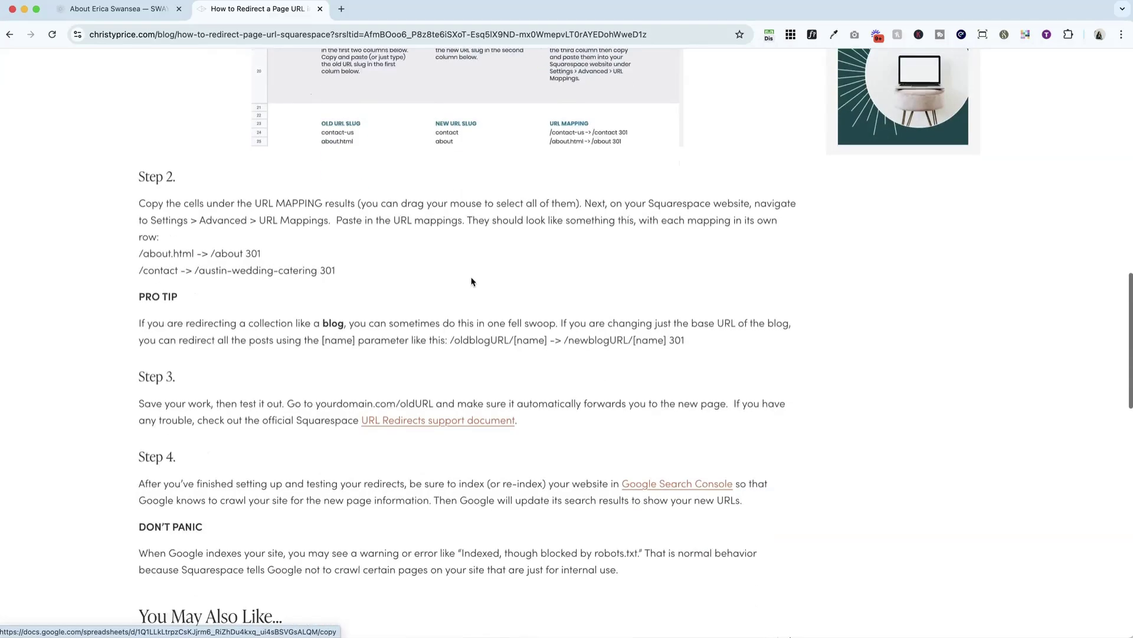
scroll(472, 281, "up", 20)
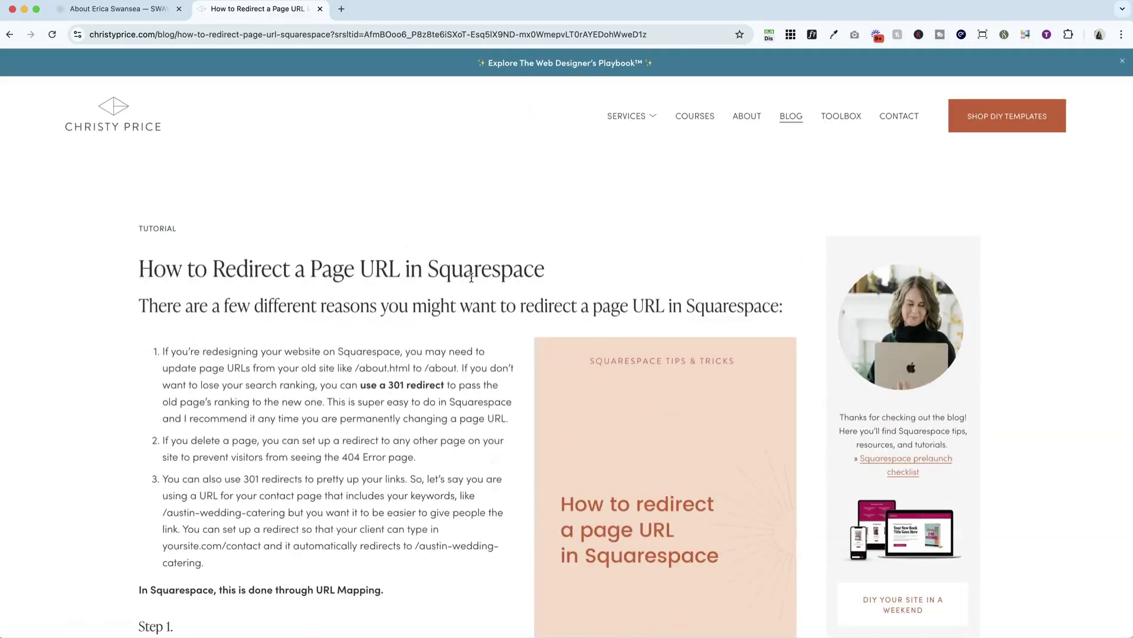